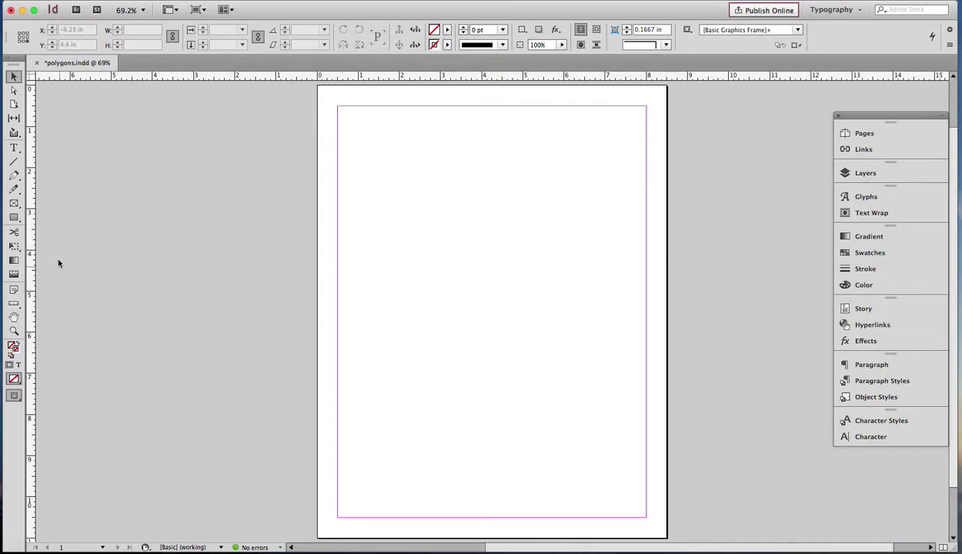
# Step: Bring up the shape drawing tools flyout under the Rectangle Tool
pyautogui.click(14, 219)
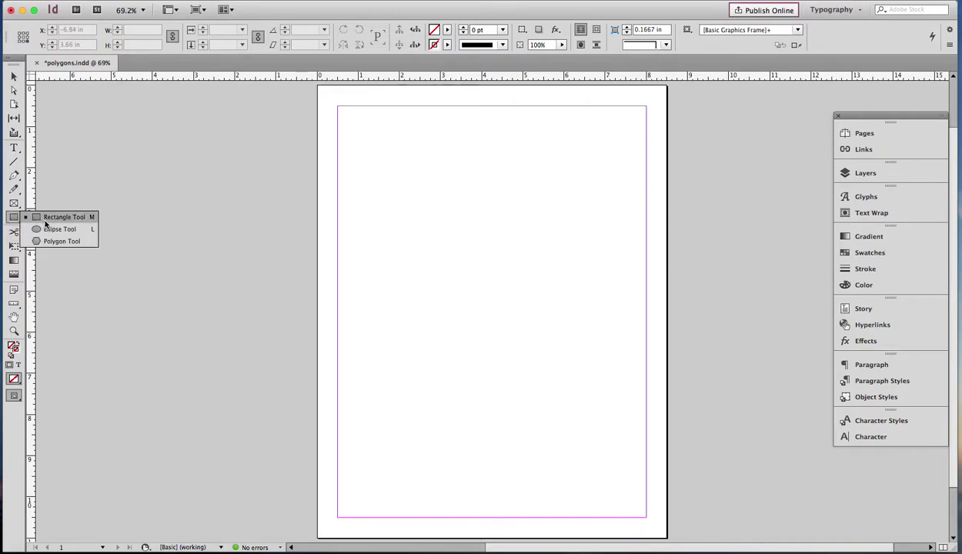
# Step: Choose the Polygon Tool and draw a 2.57 × 2.24 in star near the page's upper left
pyautogui.click(58, 243)
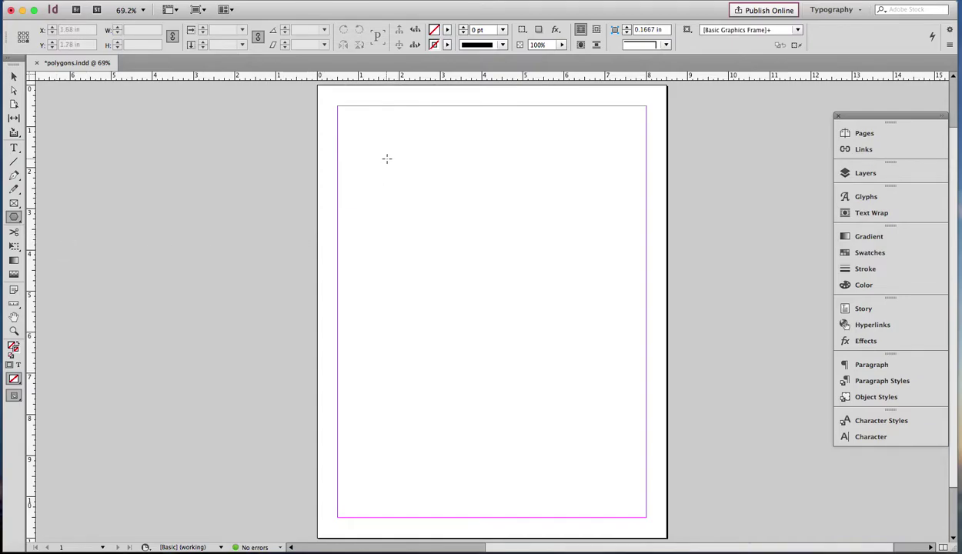
pyautogui.moveTo(386, 158); pyautogui.dragTo(493, 253)
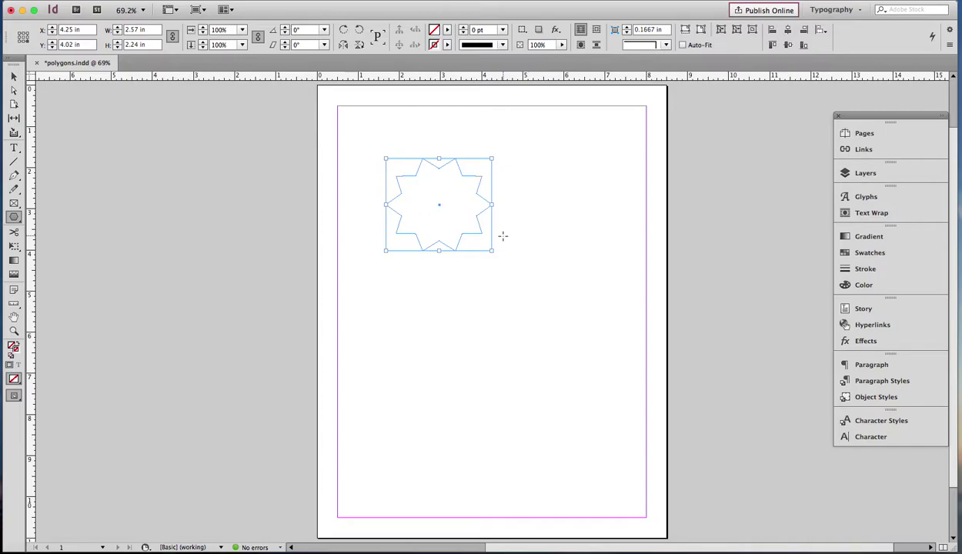
# Step: Create a 10-sided polygon with 100% star inset, forming a 2.57 × 2.24 in spoked star
pyautogui.click(502, 236)
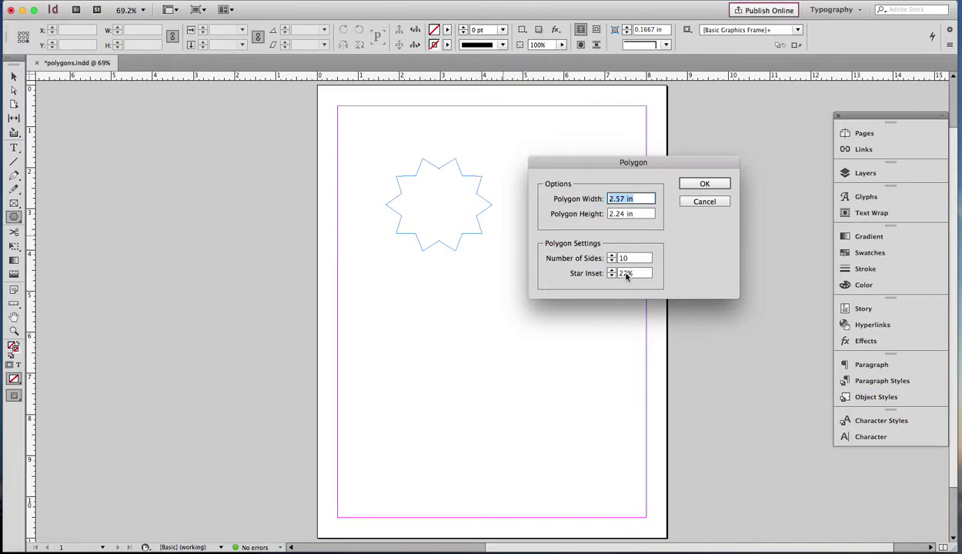
pyautogui.click(626, 274)
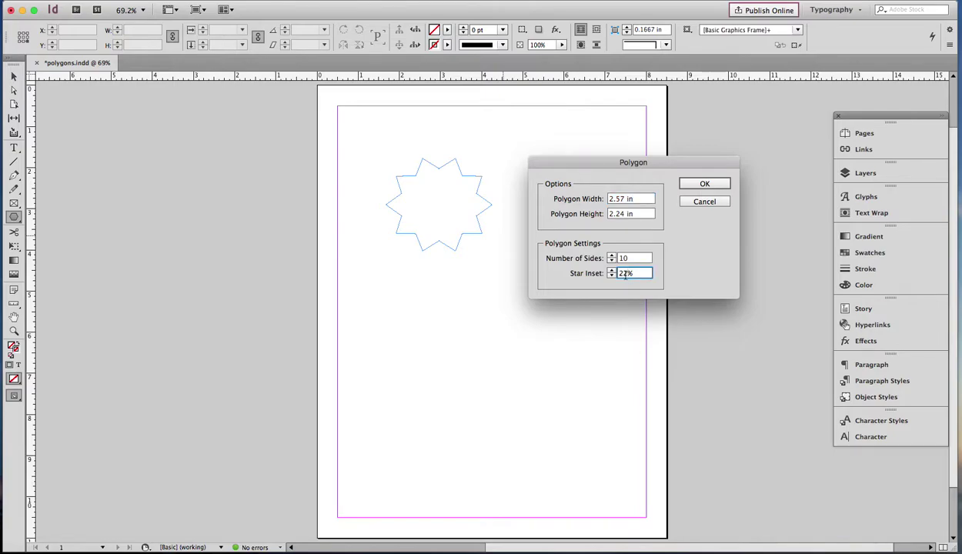
pyautogui.press('BackSpace')
pyautogui.press('BackSpace')
pyautogui.write('100')
pyautogui.click(697, 185)
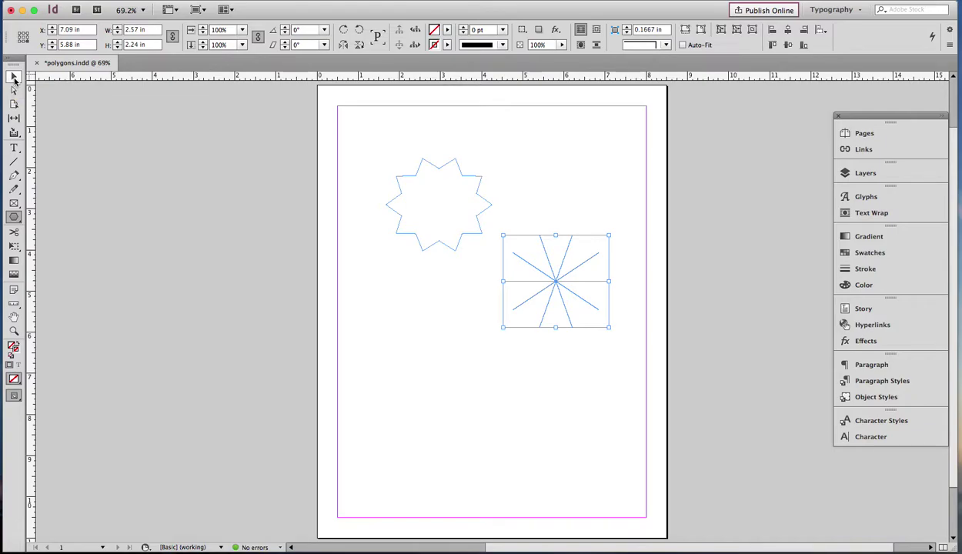
# Step: Move the spoked star up beside the first star, then deselect it
pyautogui.click(15, 77)
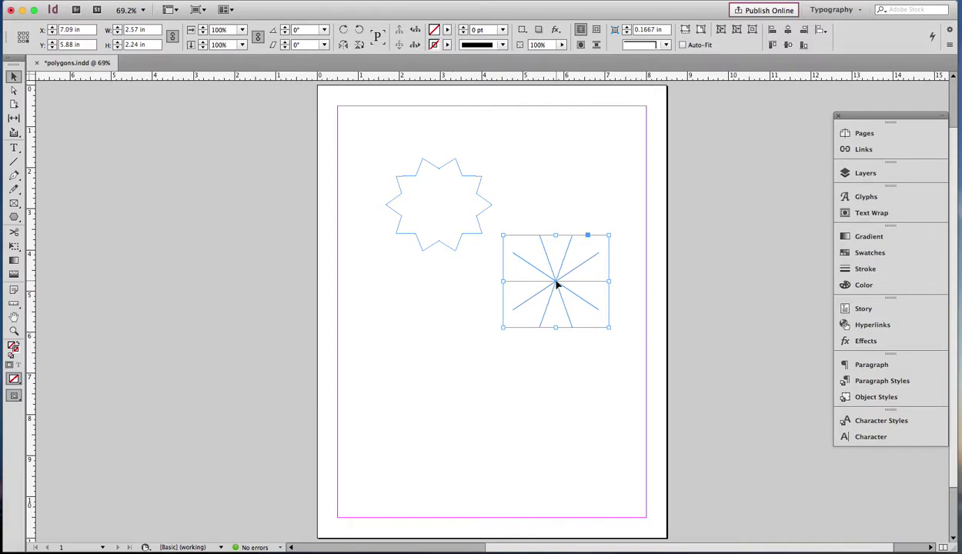
pyautogui.moveTo(557, 285); pyautogui.dragTo(572, 208)
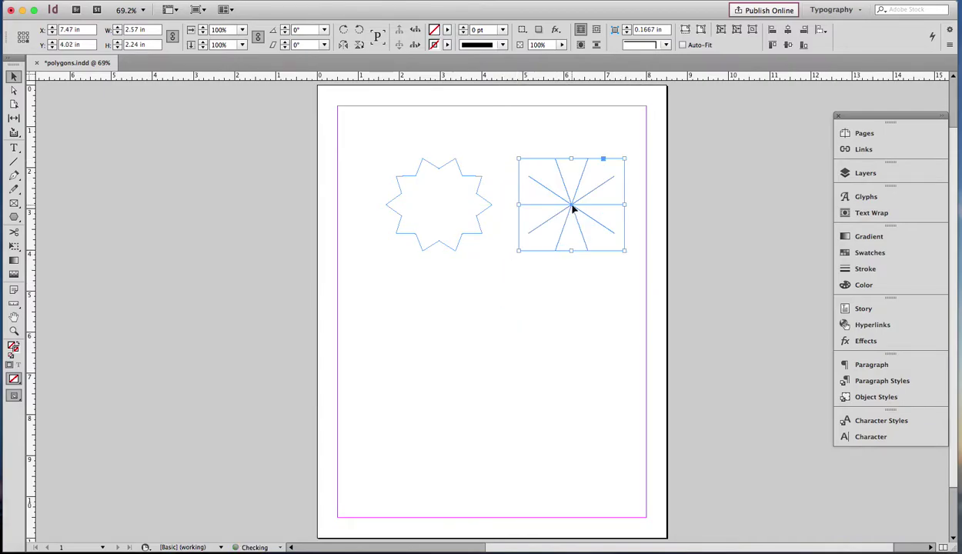
pyautogui.click(635, 240)
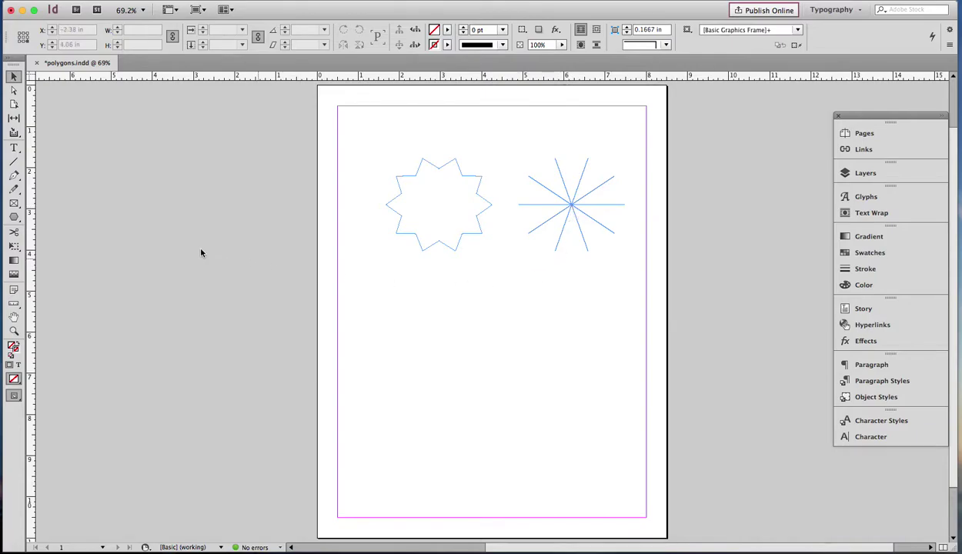
# Step: Draw a 6-sided, 0% inset hexagon about 3.46 × 1.3 in below the two stars
pyautogui.doubleClick(14, 219)
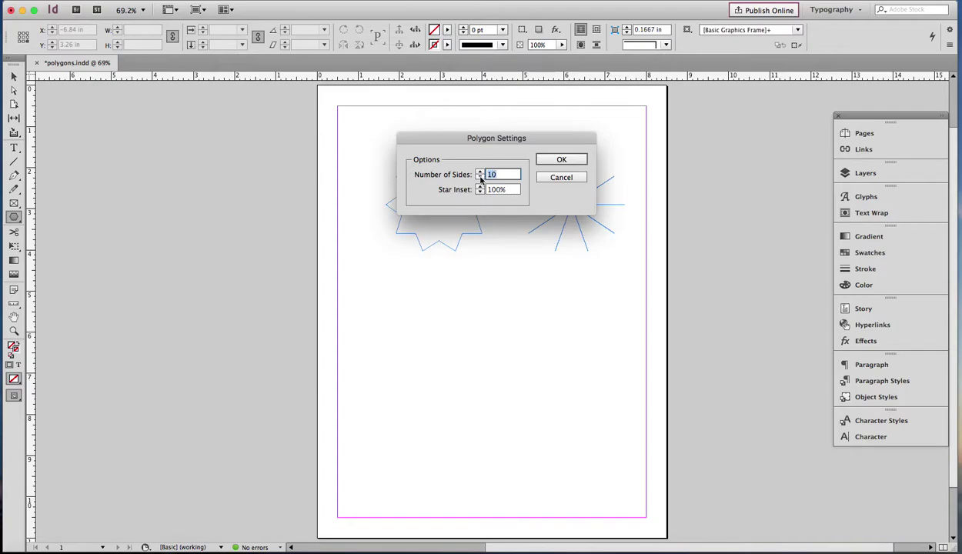
pyautogui.click(480, 177)
pyautogui.press('Tab')
pyautogui.write('0%')
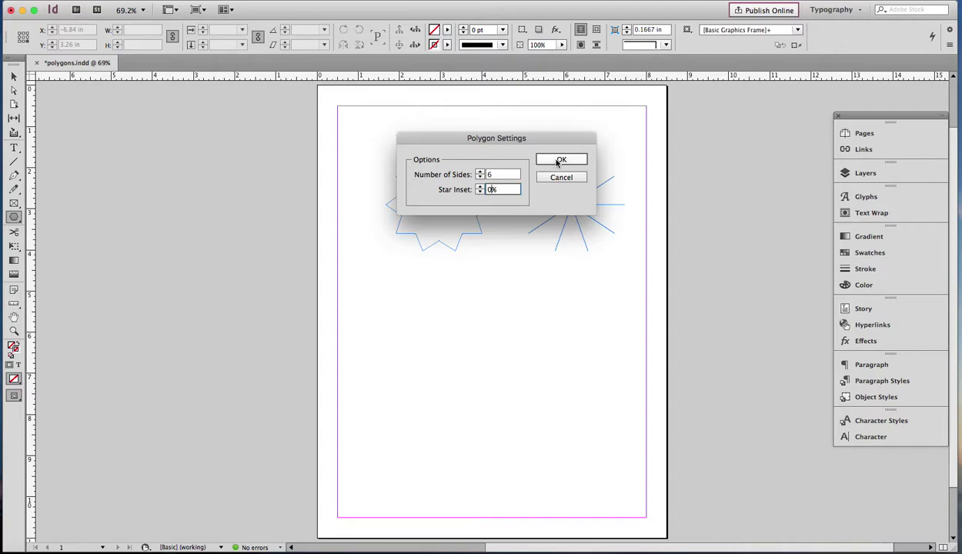
pyautogui.click(559, 160)
pyautogui.moveTo(397, 270); pyautogui.dragTo(539, 326)
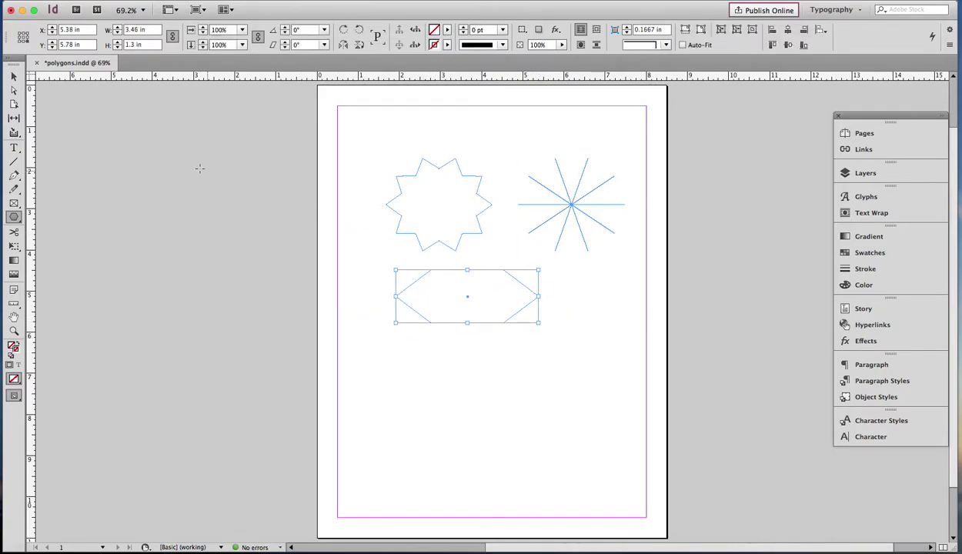
pyautogui.click(13, 76)
# Step: Deselect the hexagon and return to the Polygon Tool's settings
pyautogui.click(400, 357)
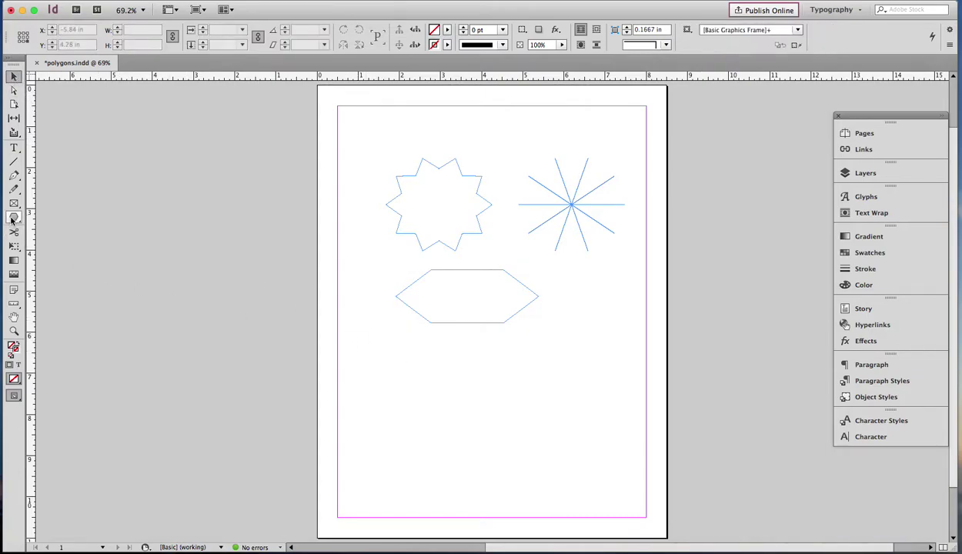
pyautogui.click(14, 218)
pyautogui.click(14, 219)
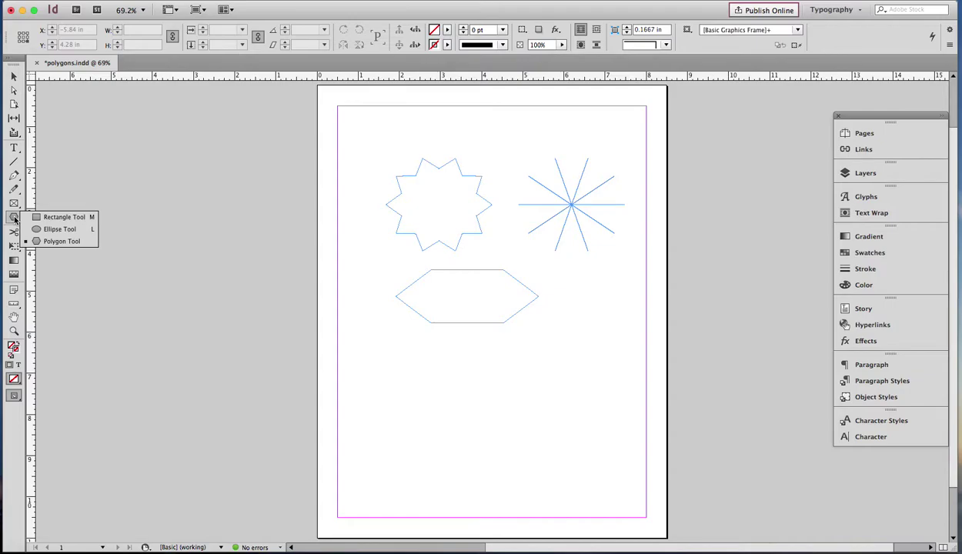
pyautogui.click(40, 241)
pyautogui.doubleClick(14, 219)
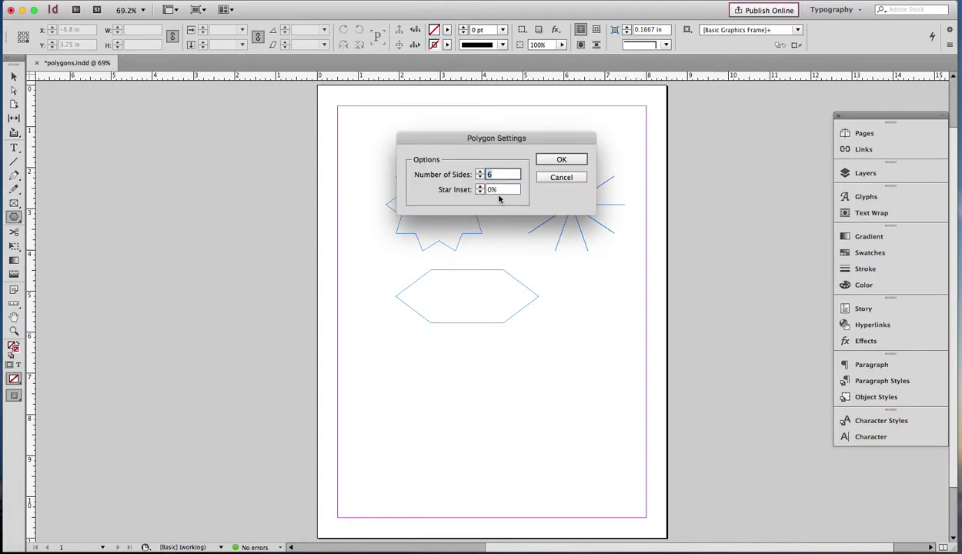
# Step: Set 21 sides with 51% star inset and draw a 3.62 × 3.02 in starburst near the page bottom
pyautogui.write('8')
pyautogui.click(480, 173)
pyautogui.click(480, 172)
pyautogui.click(480, 173)
pyautogui.click(480, 188)
pyautogui.click(480, 188)
pyautogui.click(481, 188)
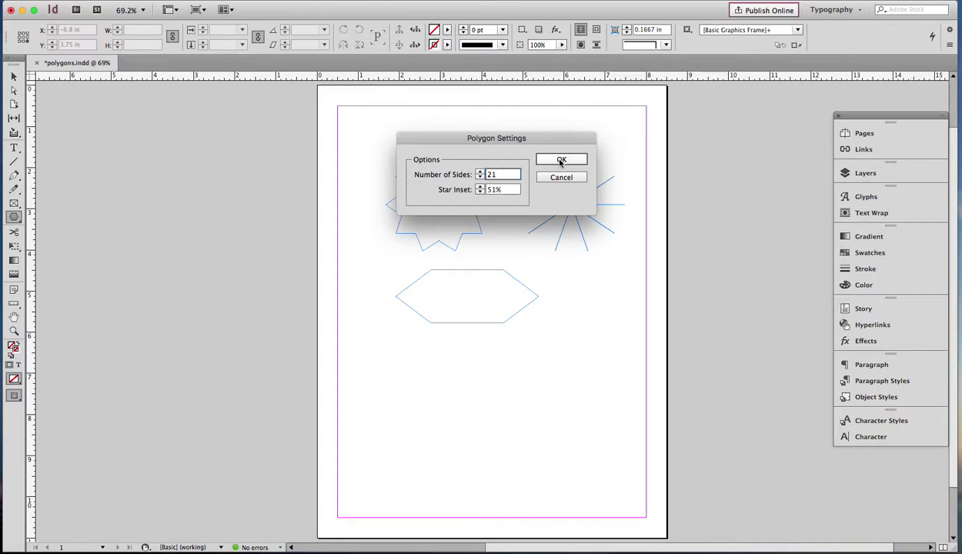
pyautogui.click(561, 160)
pyautogui.moveTo(416, 359); pyautogui.dragTo(562, 484)
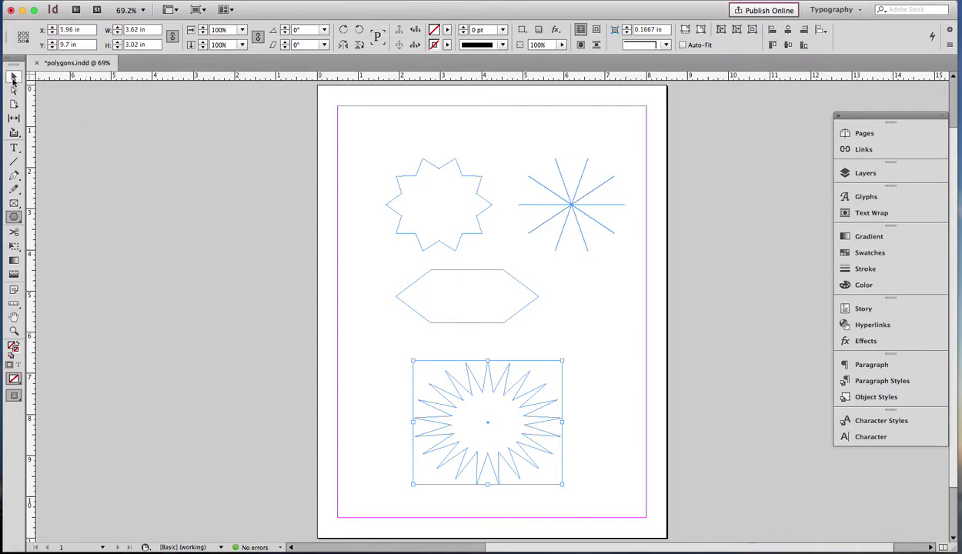
pyautogui.click(13, 78)
# Step: Drag five starburst anchor points with the Direct Selection Tool, making an irregular burst about 4.3 × 3.48 in
pyautogui.click(365, 359)
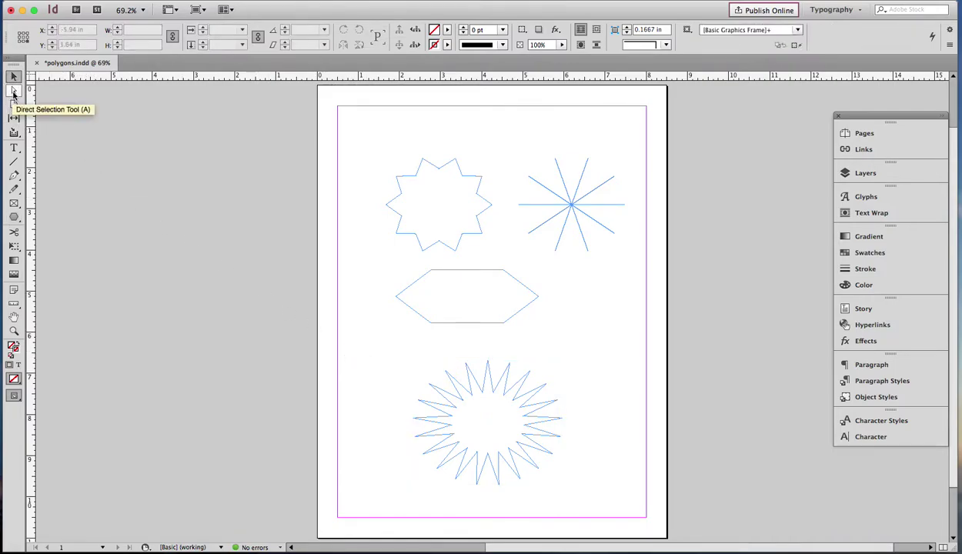
pyautogui.click(13, 90)
pyautogui.click(430, 388)
pyautogui.moveTo(430, 387); pyautogui.dragTo(406, 372)
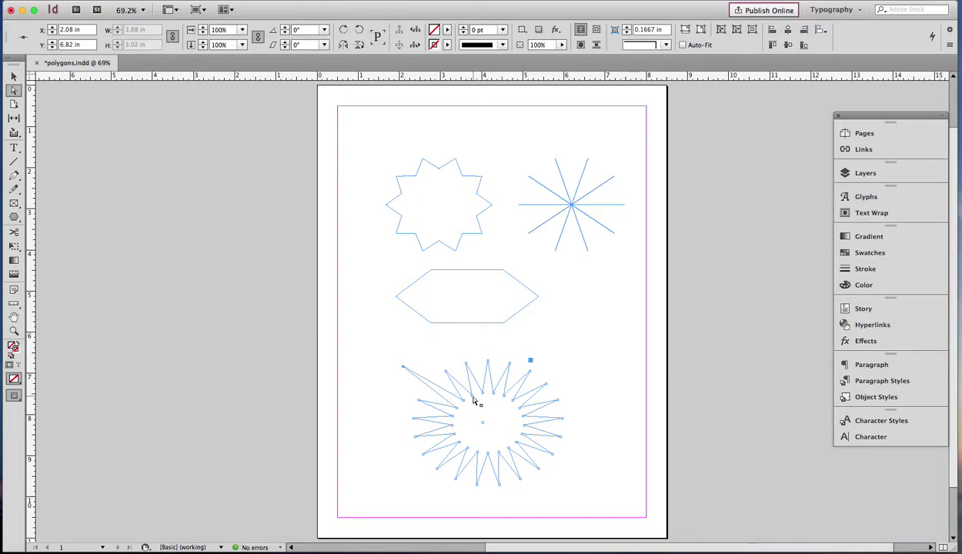
pyautogui.moveTo(464, 391); pyautogui.dragTo(477, 408)
pyautogui.moveTo(509, 366); pyautogui.dragTo(515, 350)
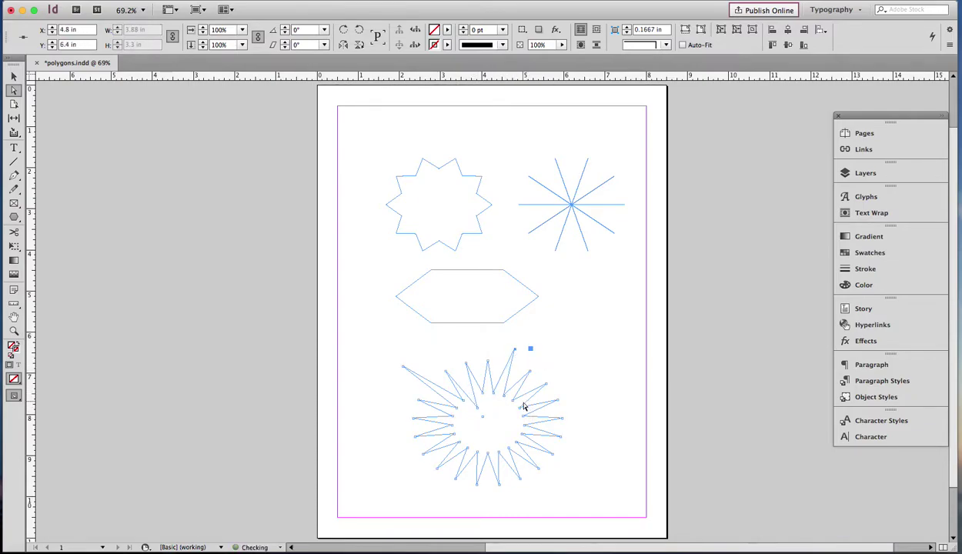
pyautogui.moveTo(520, 410); pyautogui.dragTo(580, 419)
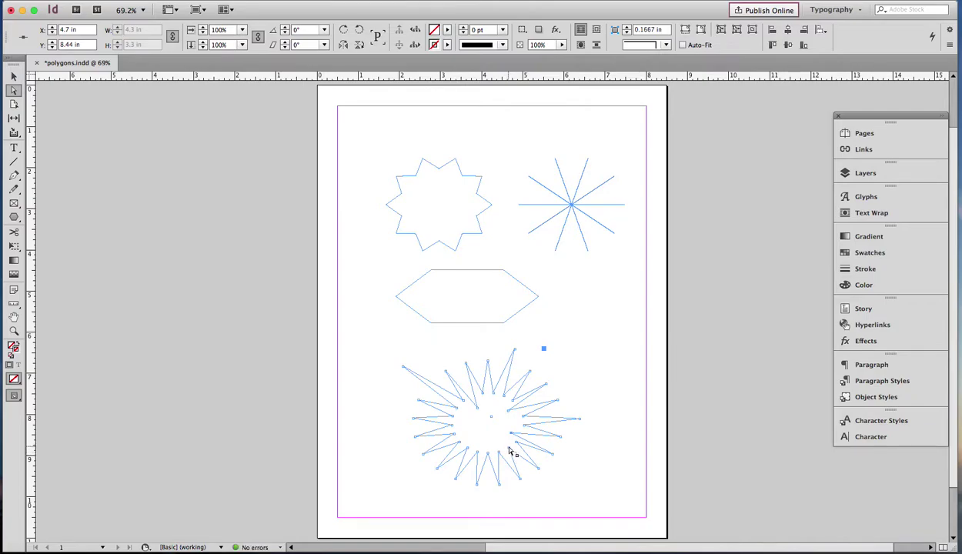
pyautogui.moveTo(512, 451); pyautogui.dragTo(536, 495)
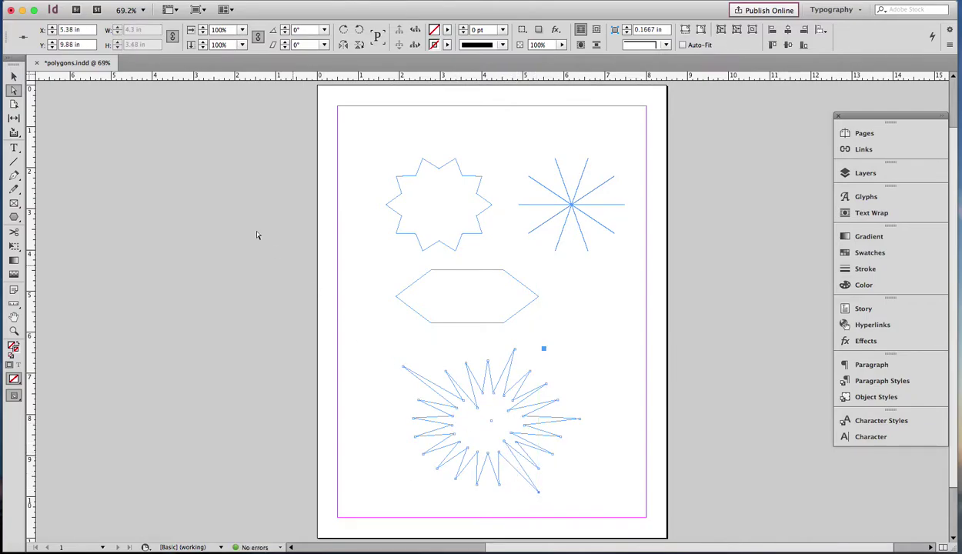
pyautogui.click(13, 77)
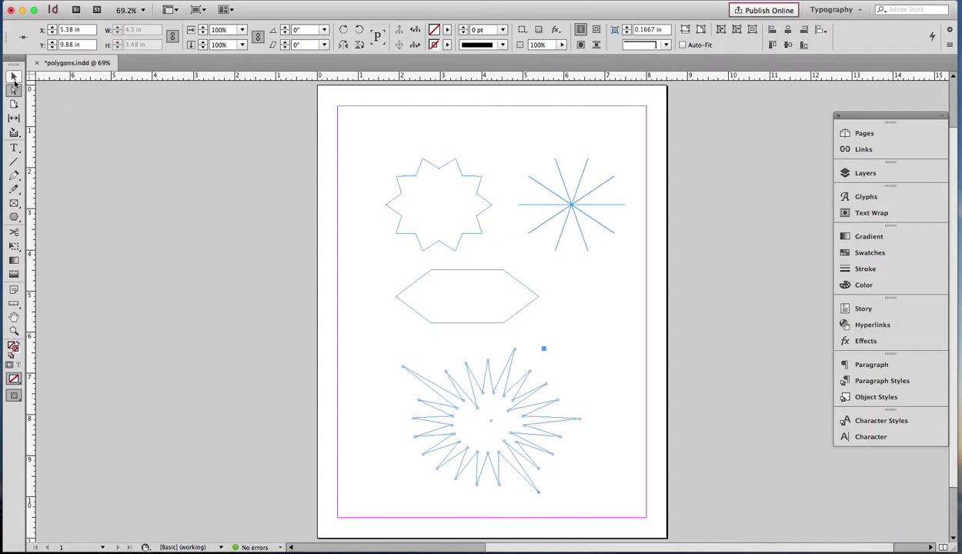
pyautogui.click(354, 286)
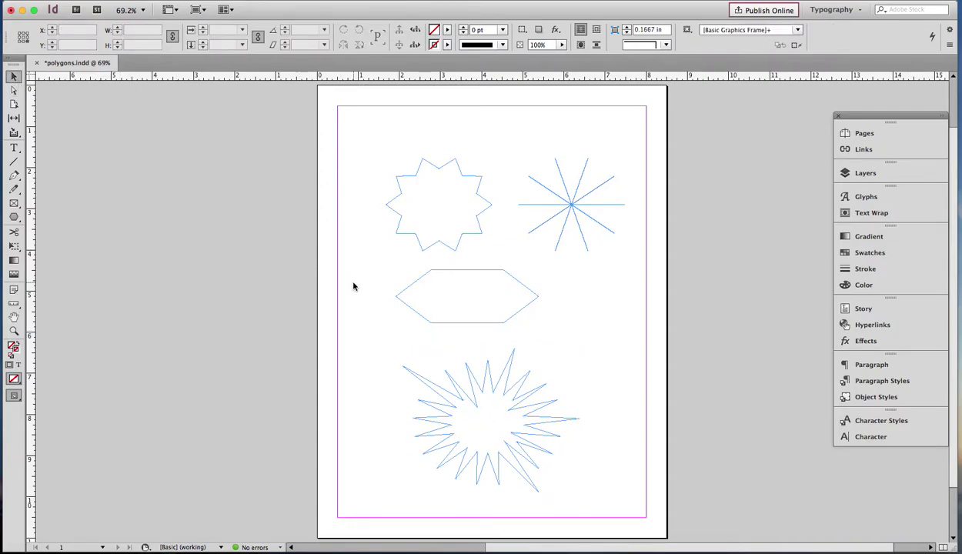